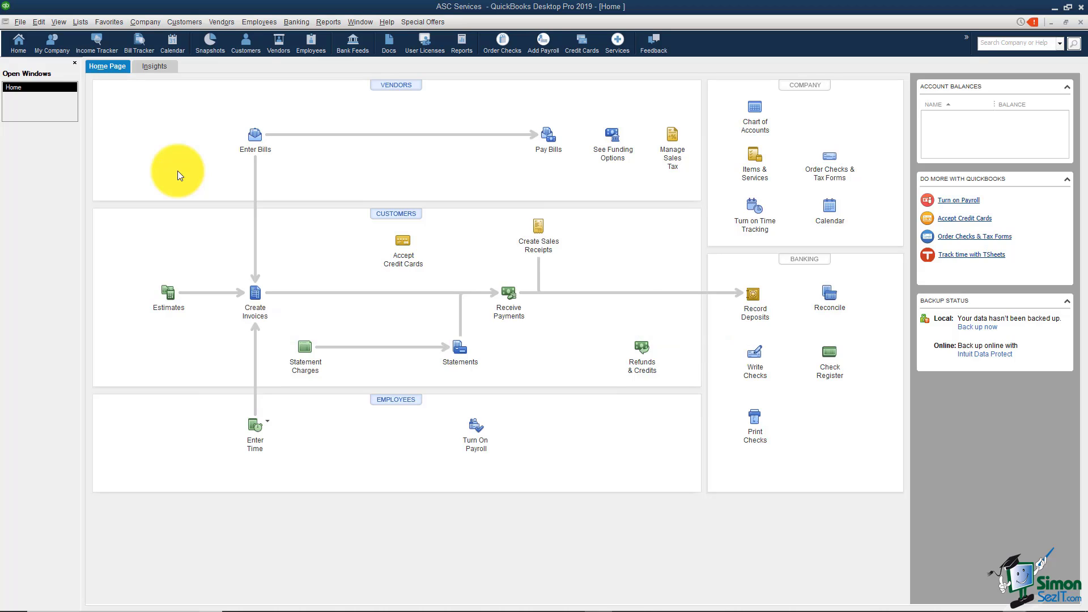
# Open Preferences from the Edit menu, move the dialog higher, and show Accounting's Company Preferences
pyautogui.click(38, 23)
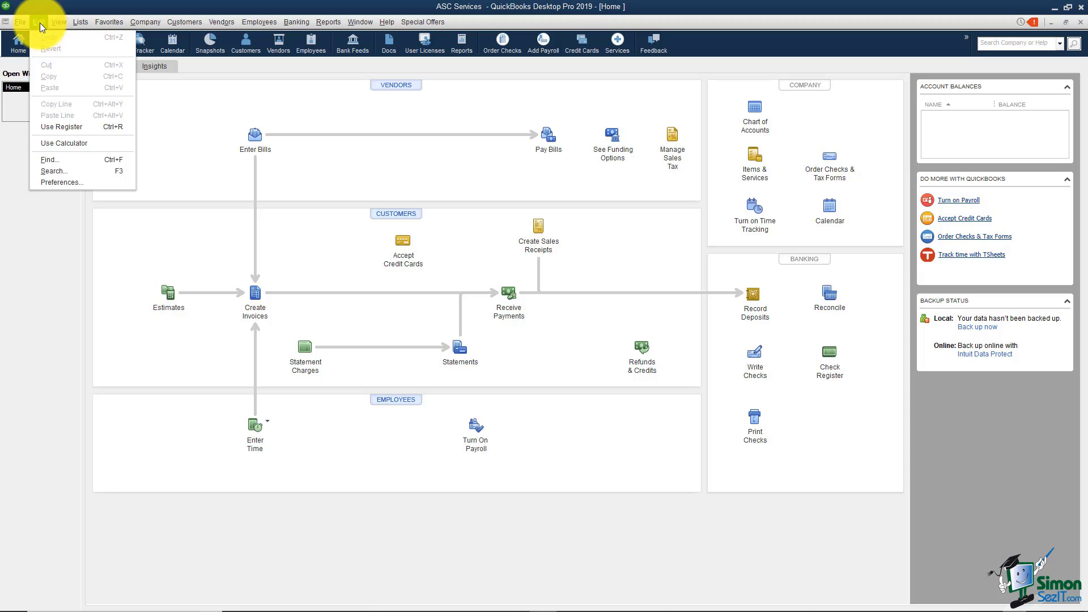
pyautogui.click(66, 183)
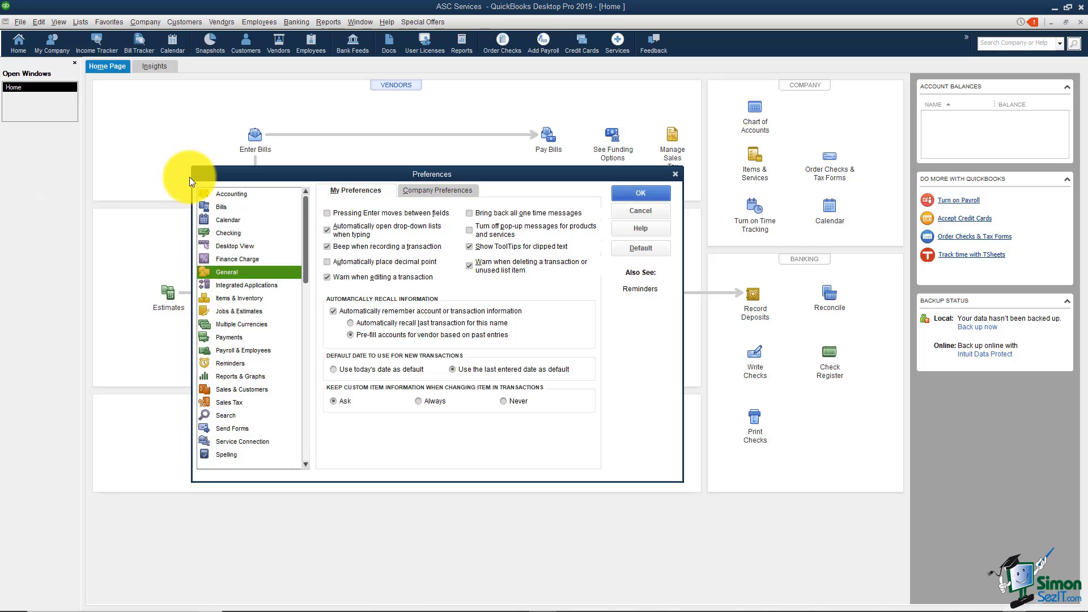
pyautogui.moveTo(235, 168); pyautogui.dragTo(252, 113)
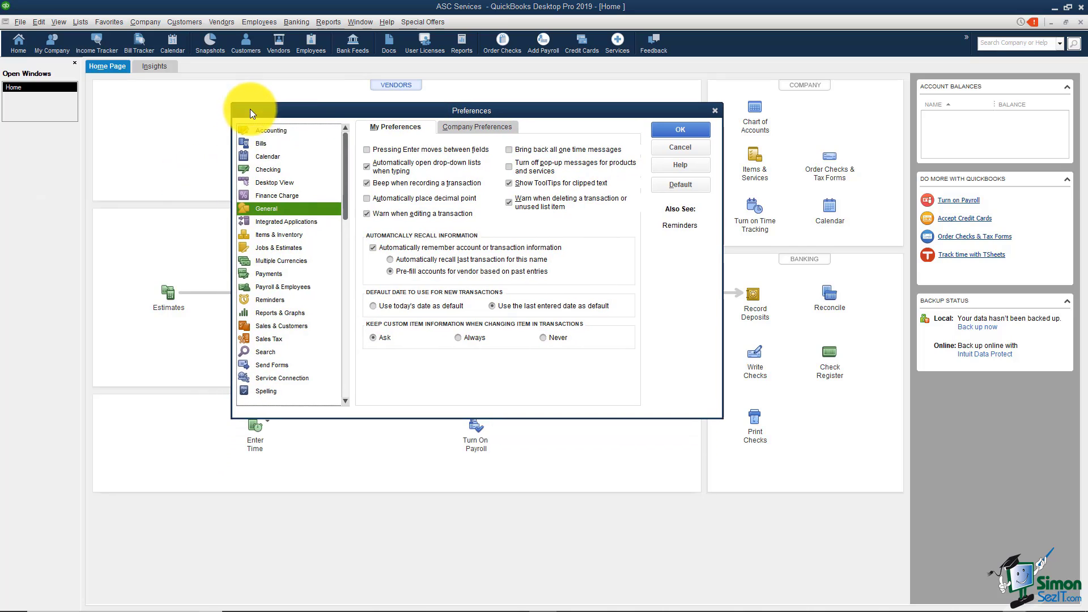
pyautogui.click(473, 128)
pyautogui.click(403, 128)
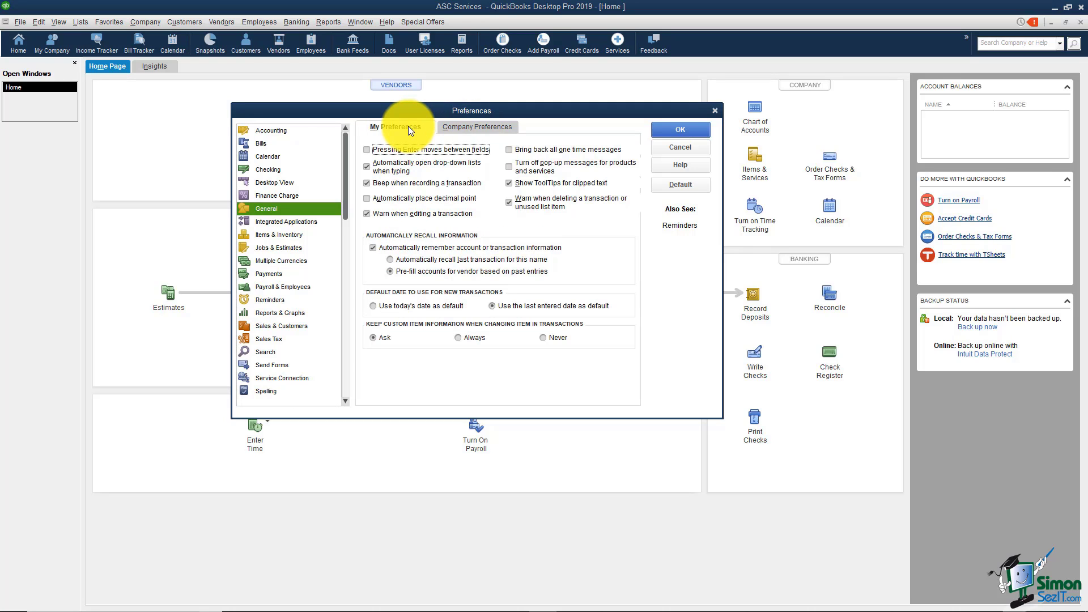
pyautogui.click(268, 134)
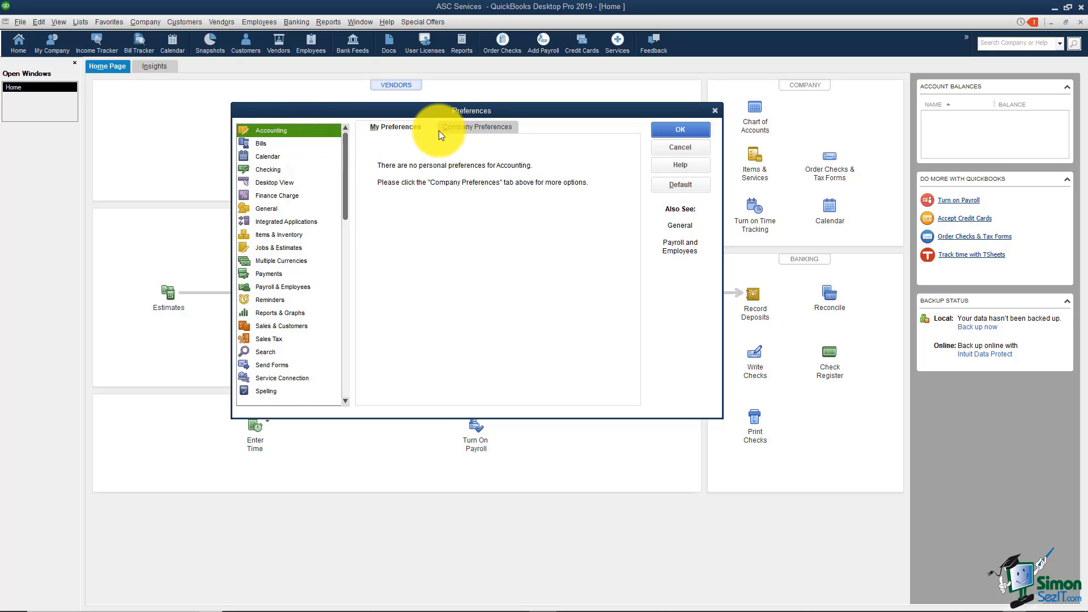
pyautogui.click(457, 130)
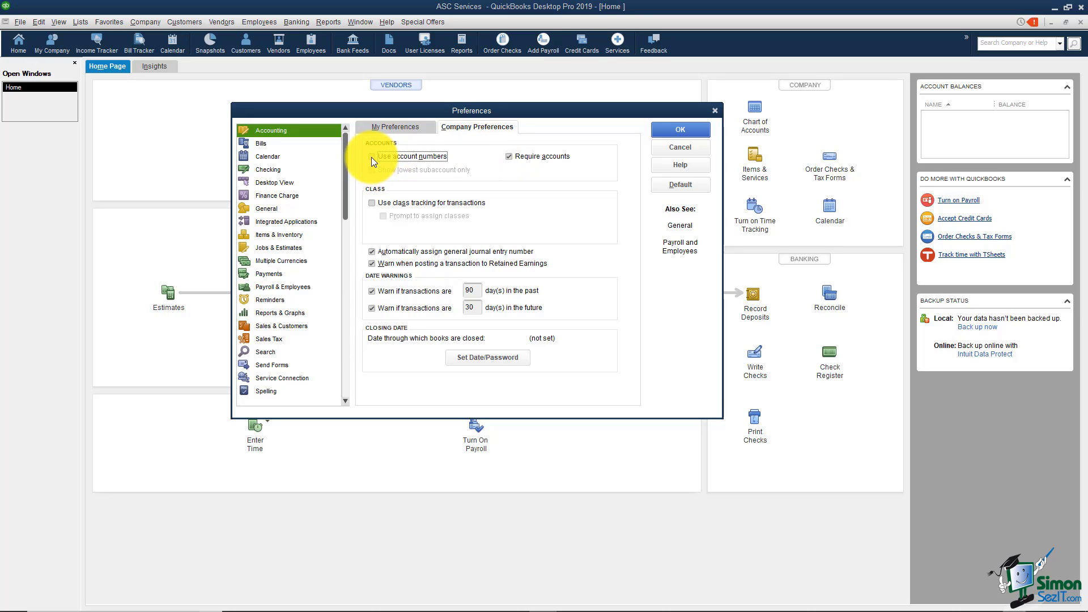
# Cancel Preferences, open the Chart of Accounts, and select the Advertising and Promotion account
pyautogui.click(678, 147)
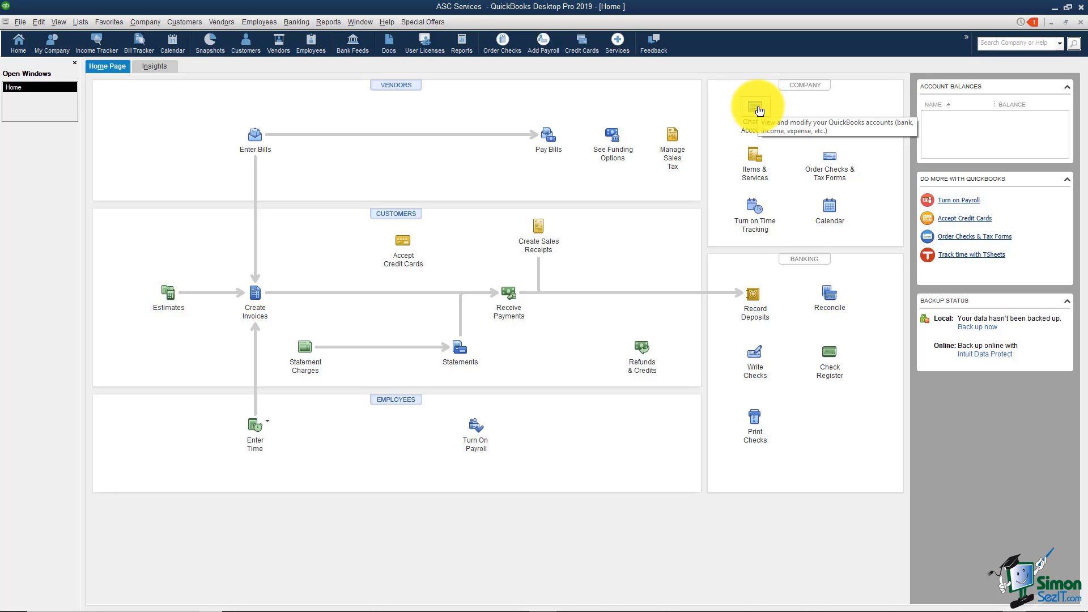
pyautogui.click(759, 110)
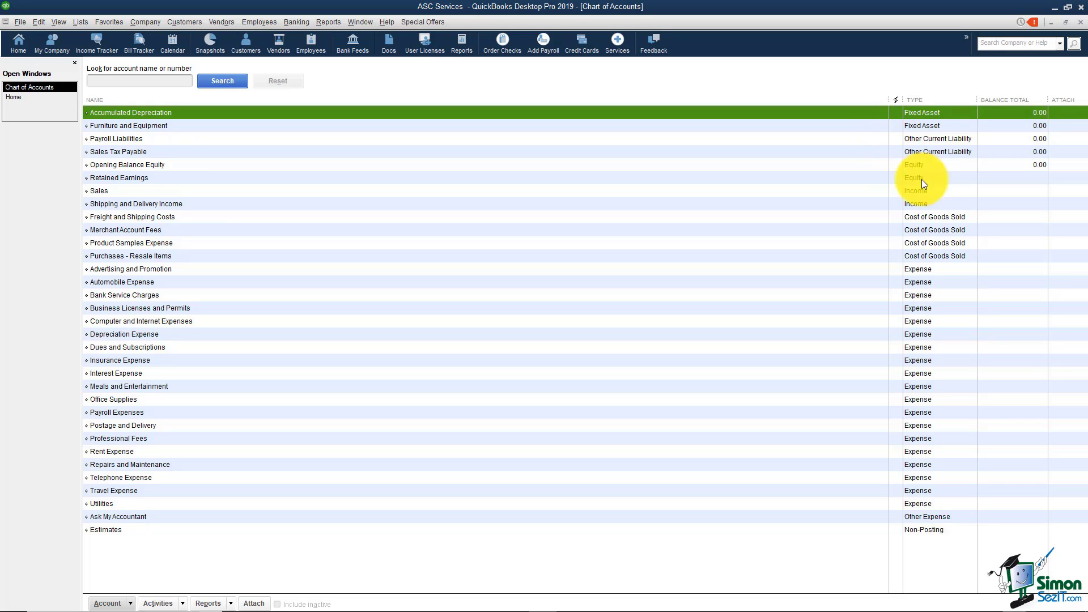
pyautogui.click(914, 273)
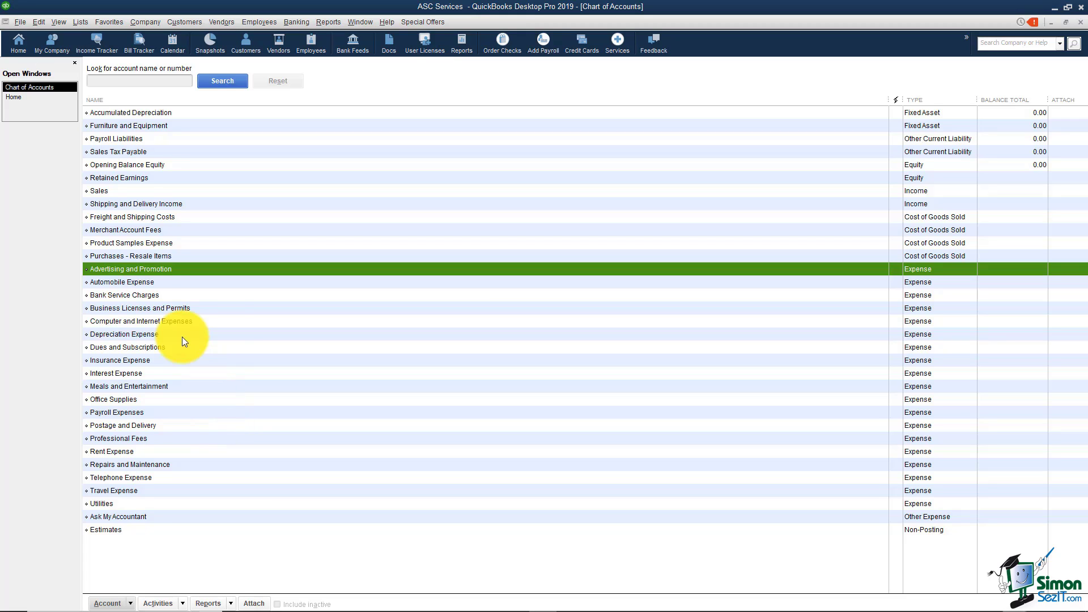
# Check 'Use account numbers' in Accounting Company Preferences and save with OK
pyautogui.click(39, 23)
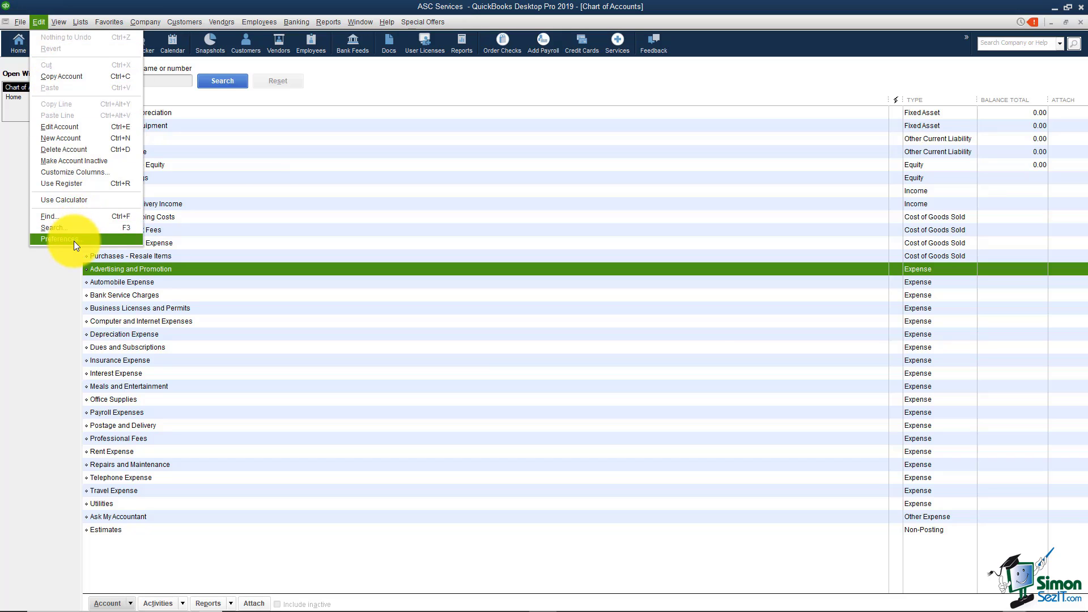
pyautogui.click(60, 238)
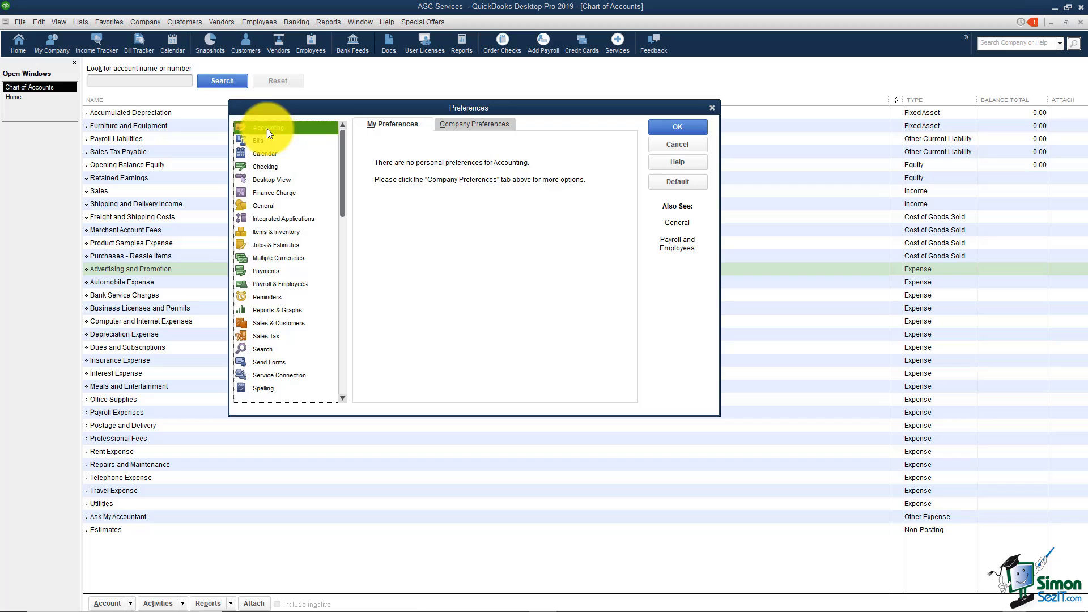
pyautogui.click(473, 126)
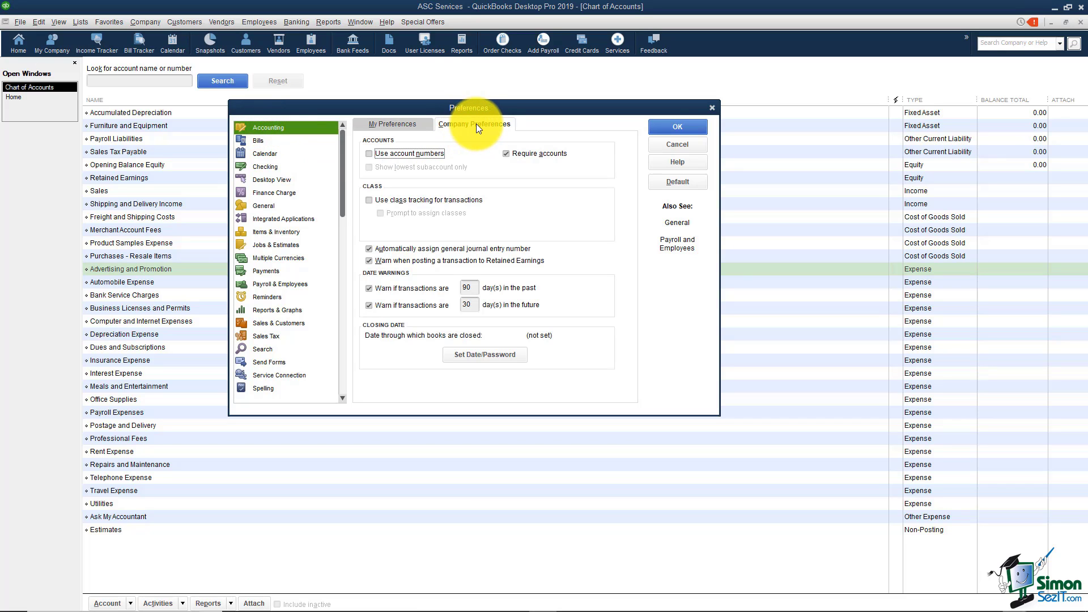
pyautogui.click(371, 156)
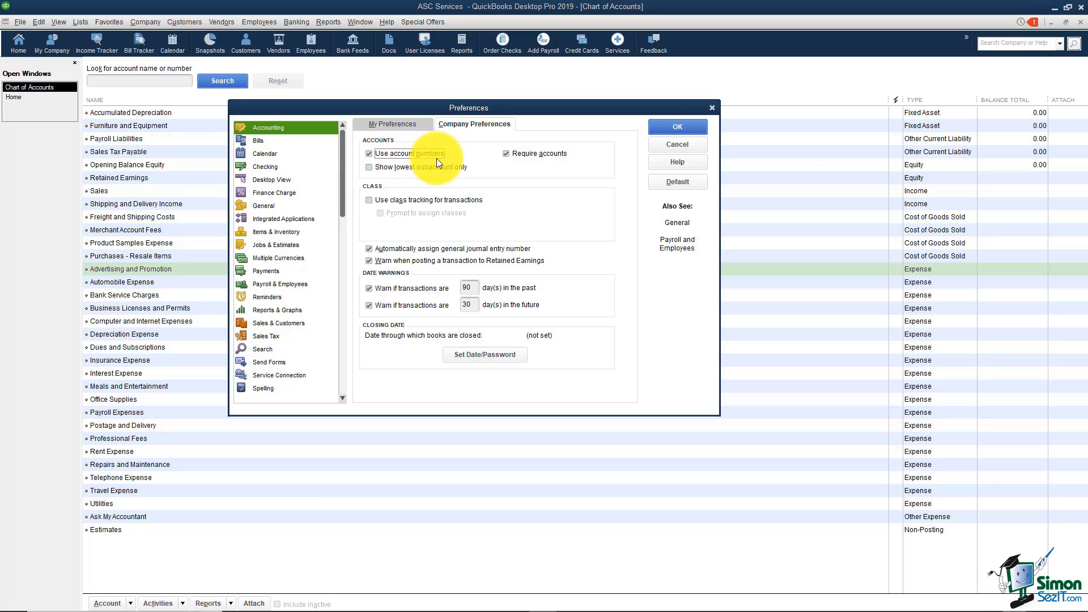
pyautogui.click(674, 129)
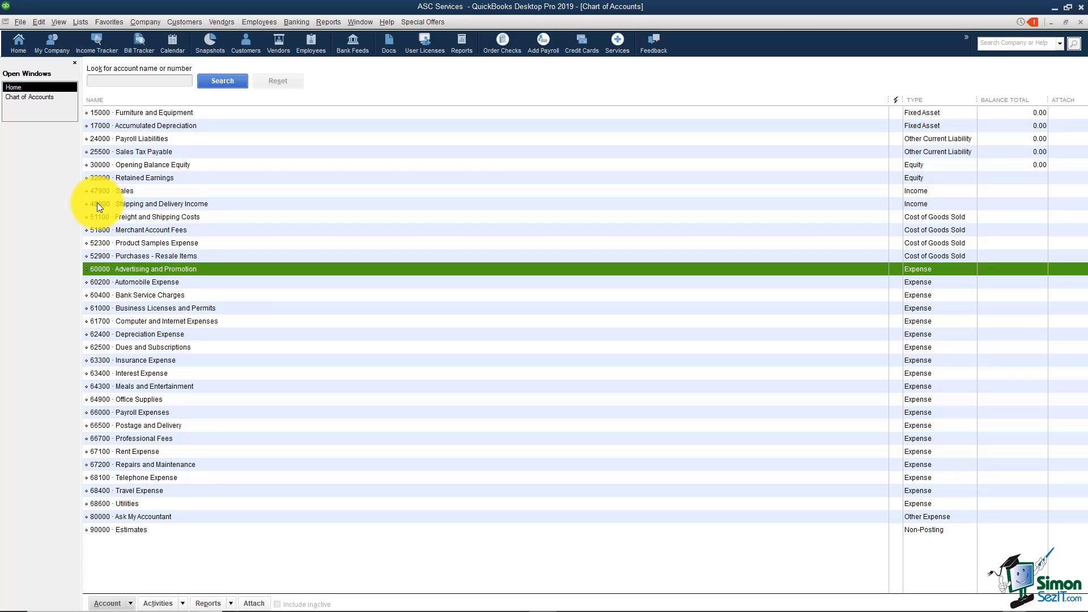
# Reopen Accounting Company Preferences and check 'Use class tracking for transactions'
pyautogui.click(40, 22)
pyautogui.click(62, 239)
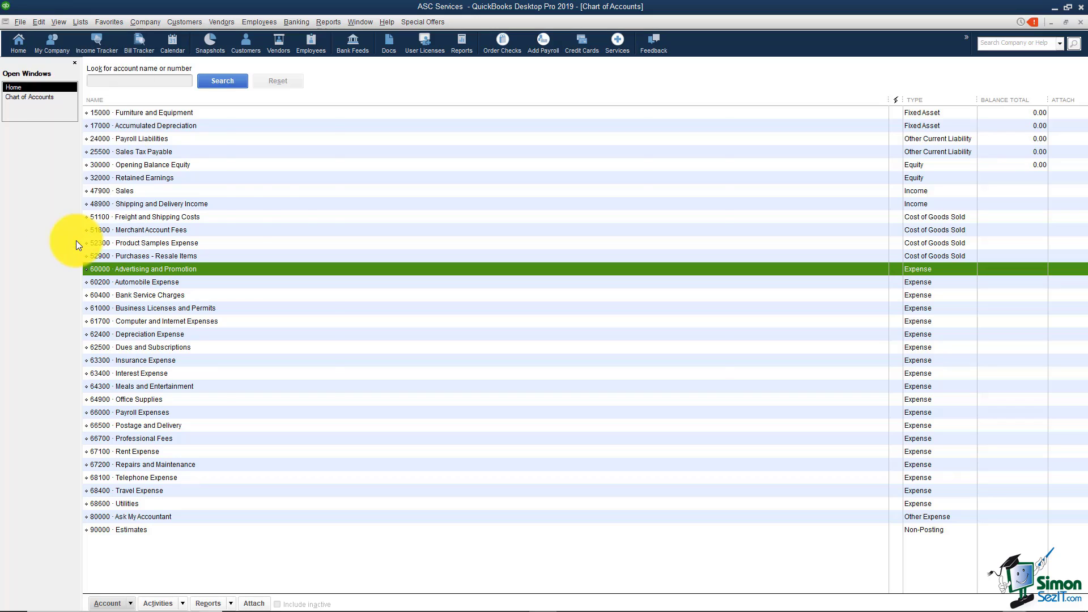
pyautogui.click(458, 122)
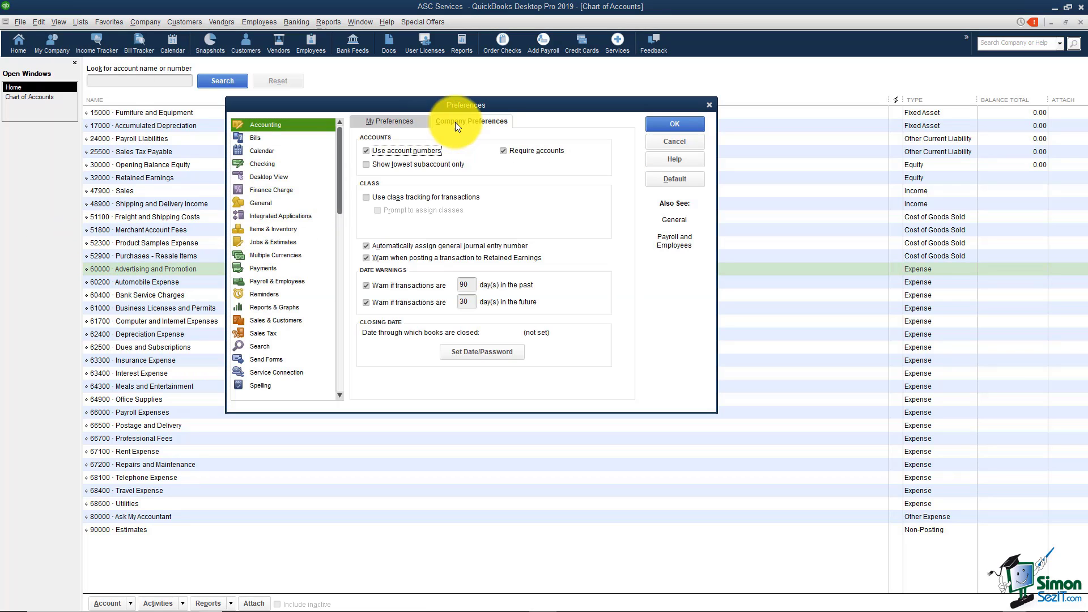
pyautogui.click(367, 200)
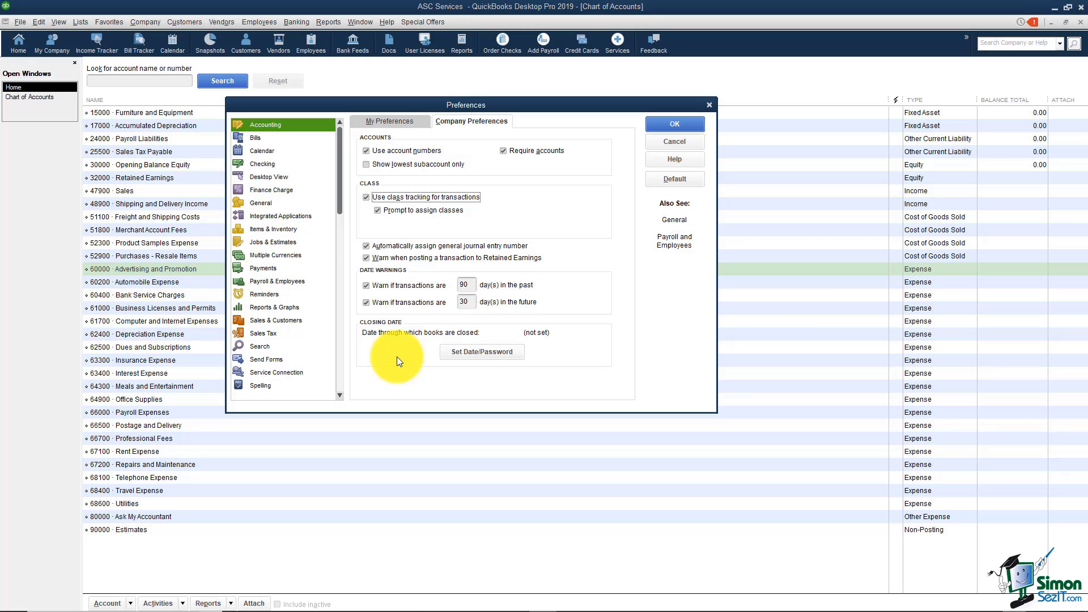
# Cancel the Set Date/Password dialog without a closing date and select General preferences
pyautogui.click(468, 352)
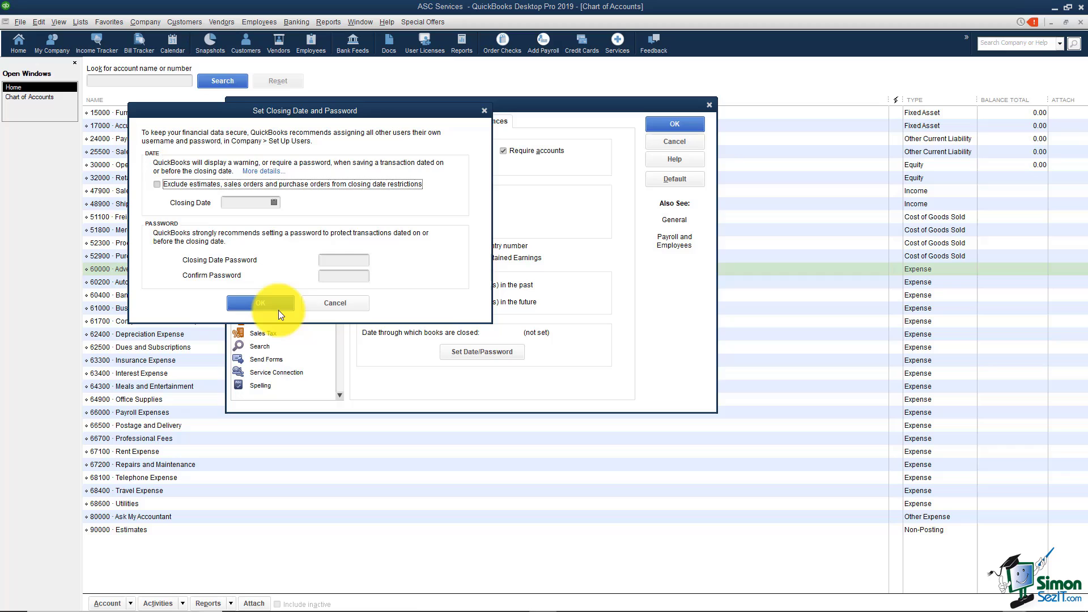
pyautogui.click(325, 305)
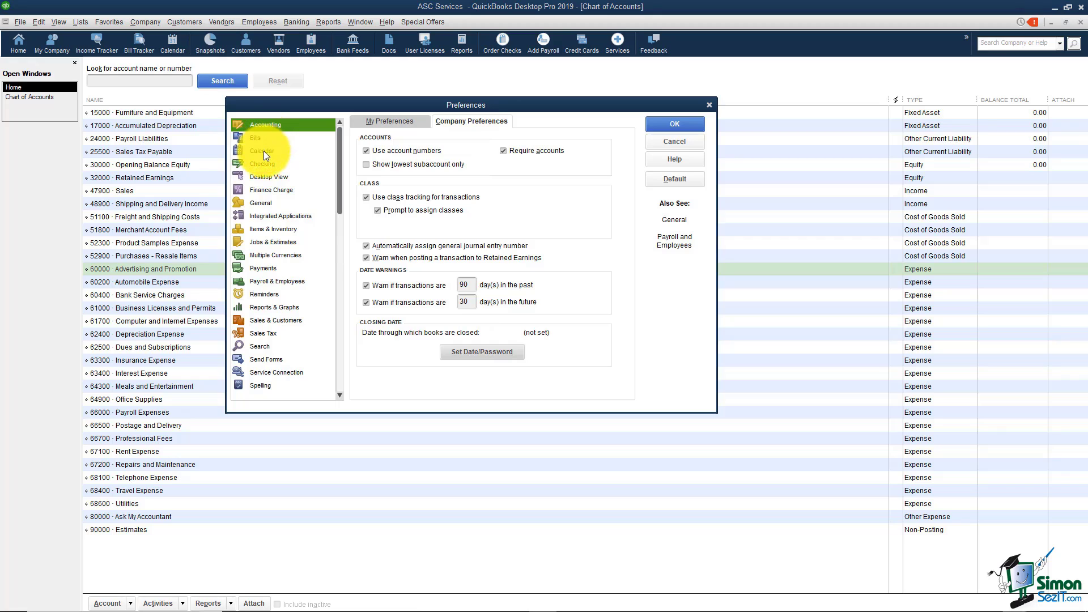
pyautogui.click(260, 202)
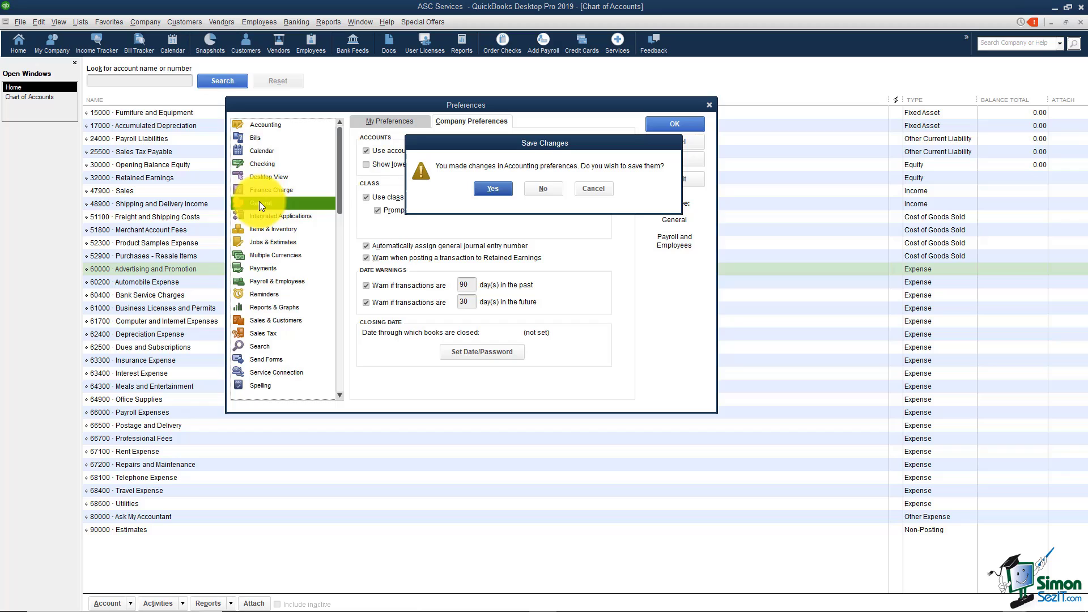
# Save the Accounting changes and turn off pop-up messages for products and services
pyautogui.click(492, 189)
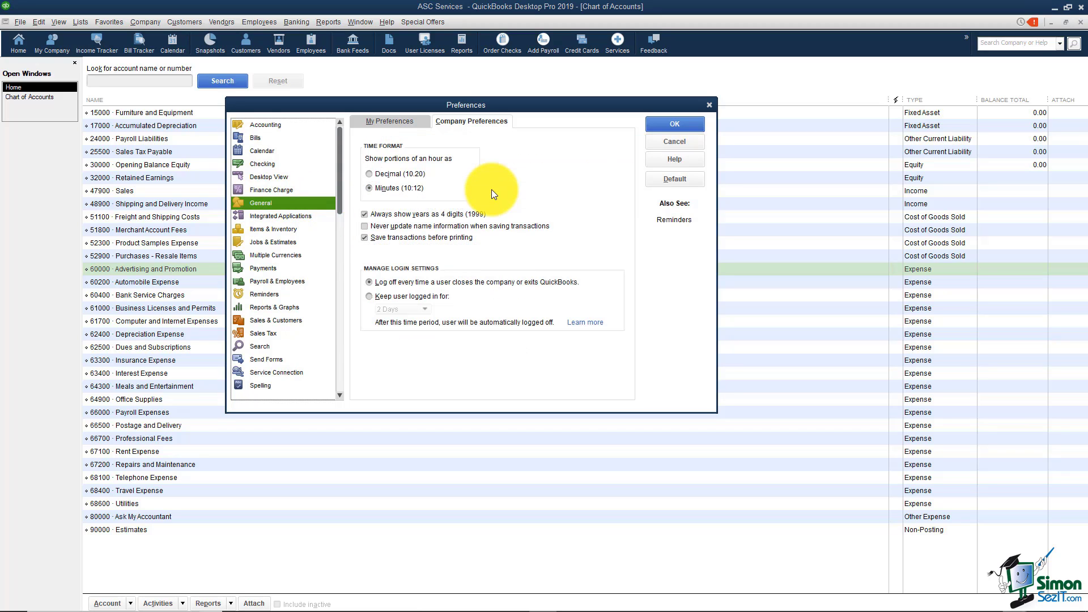
pyautogui.click(393, 121)
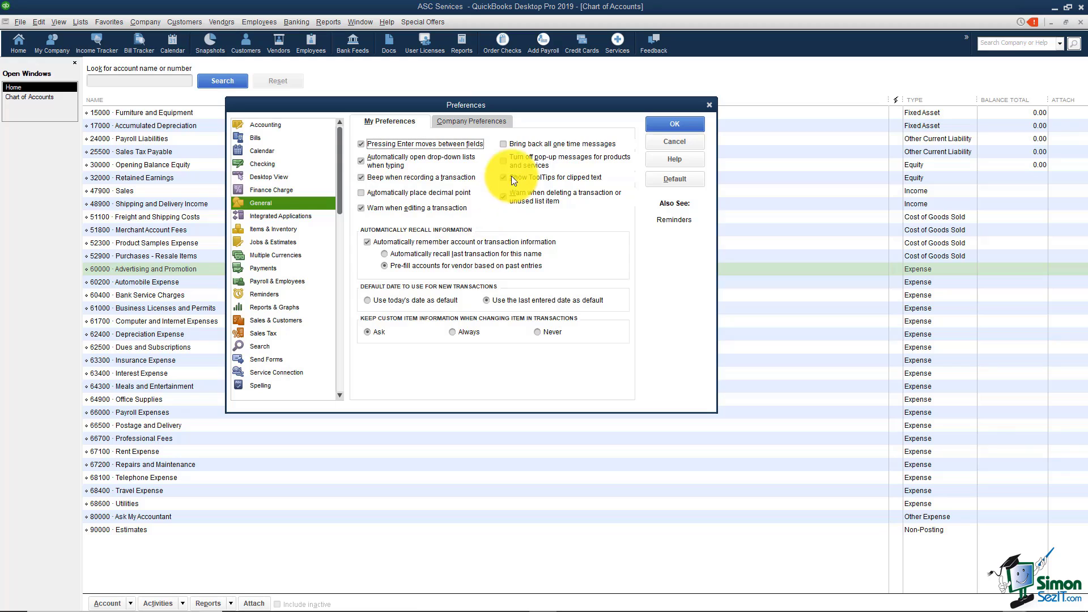
pyautogui.click(503, 162)
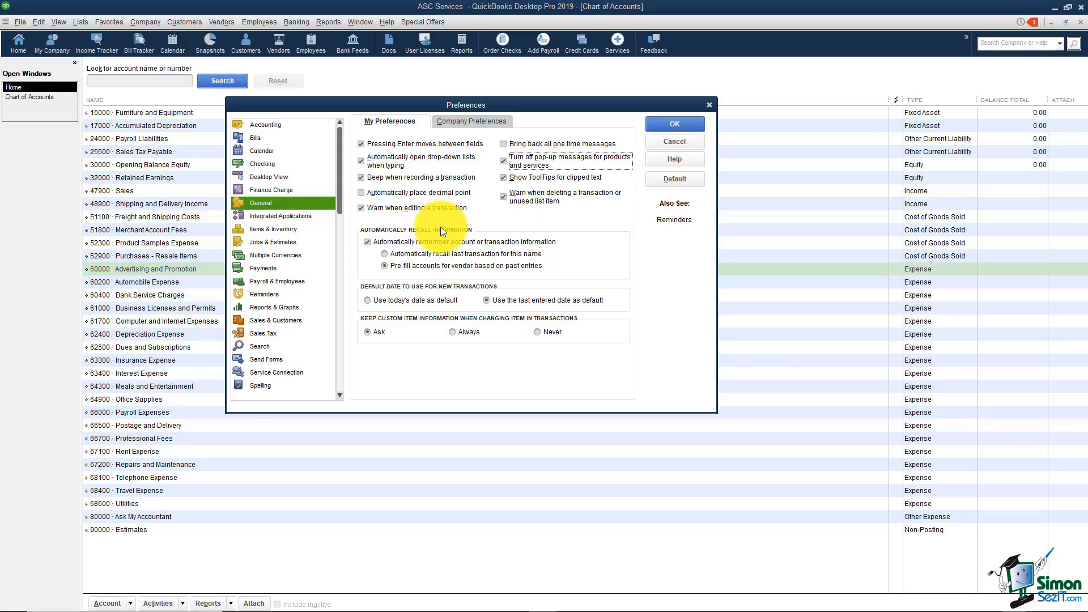
# Enable 'Automatically recall last transaction for this name' and use today's date as the default date
pyautogui.click(385, 254)
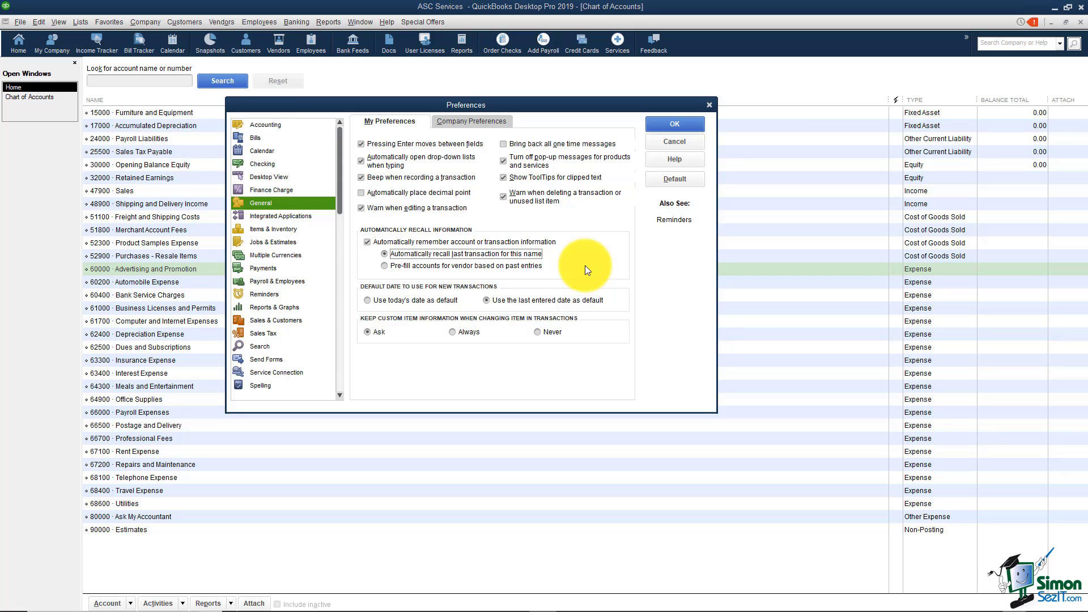
pyautogui.click(368, 301)
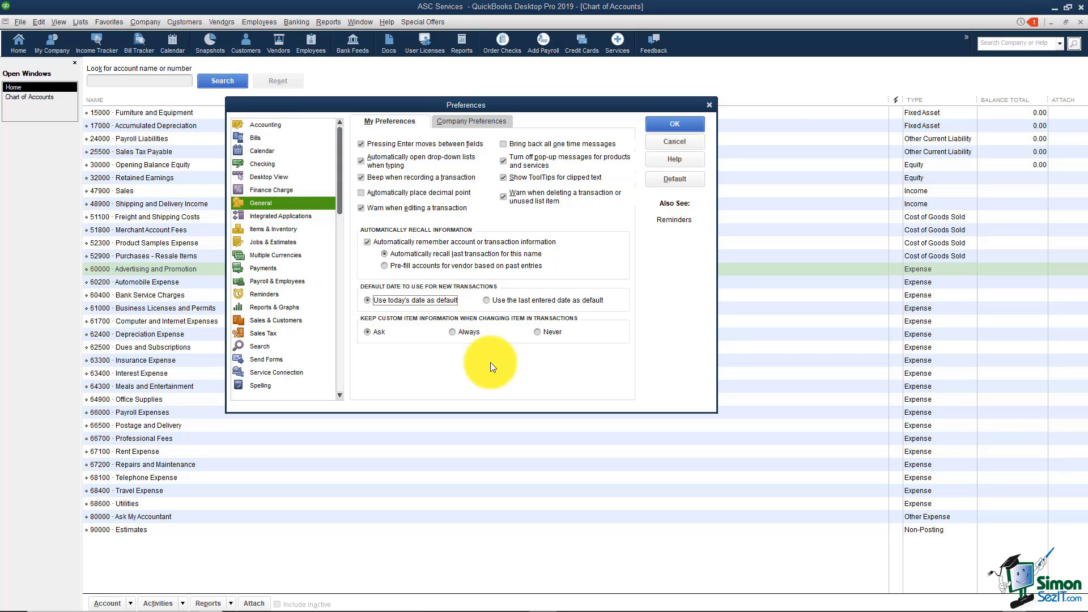
pyautogui.click(501, 302)
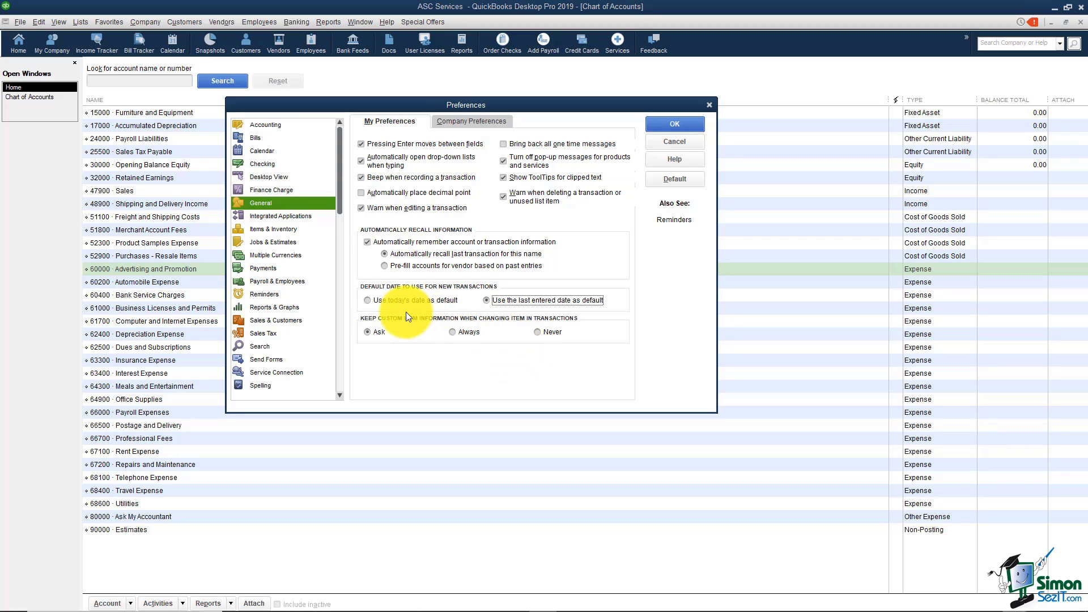
pyautogui.click(369, 302)
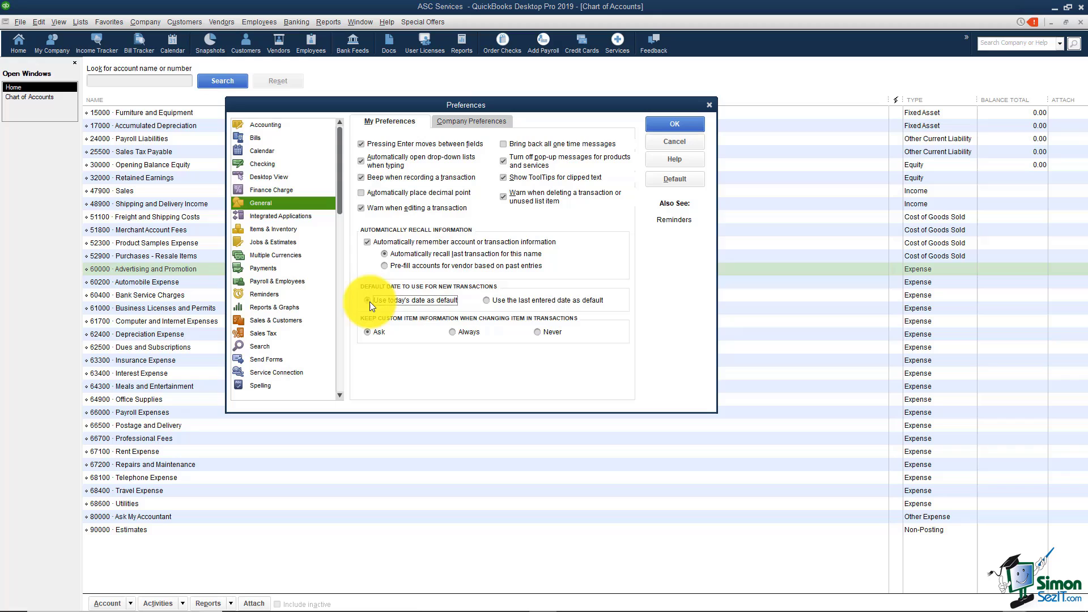
pyautogui.click(282, 229)
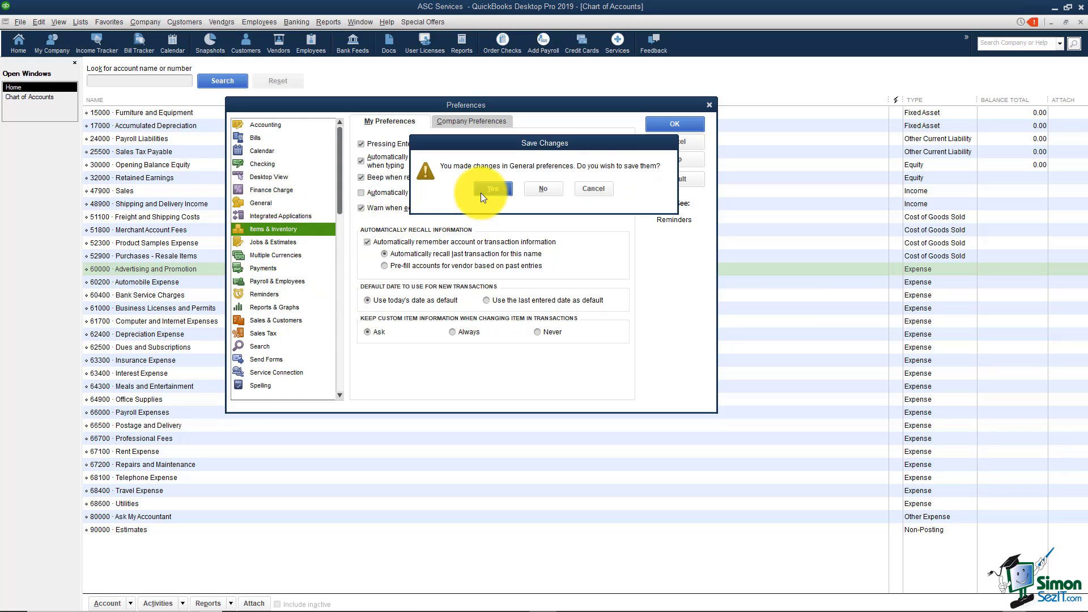
# Save the General changes, tick inventory in Items & Inventory, then cancel to discard it
pyautogui.click(486, 189)
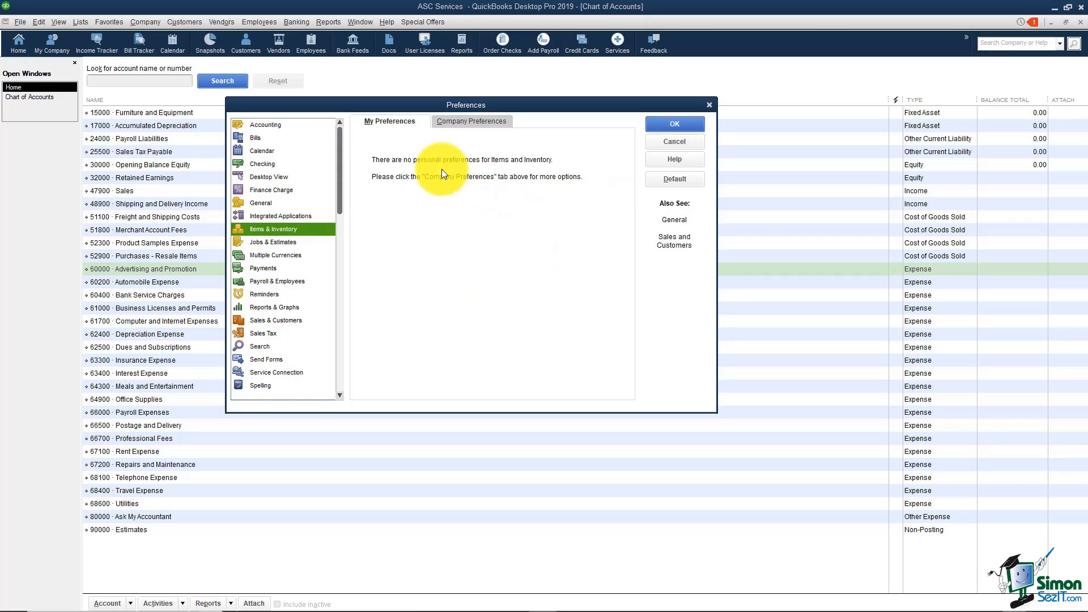
pyautogui.click(448, 122)
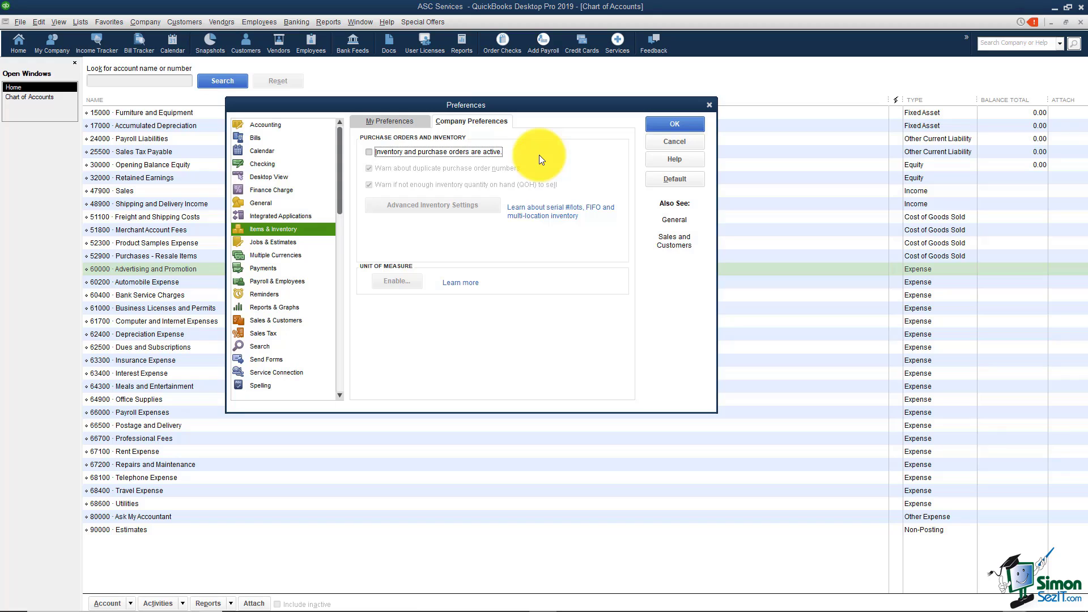
pyautogui.click(369, 152)
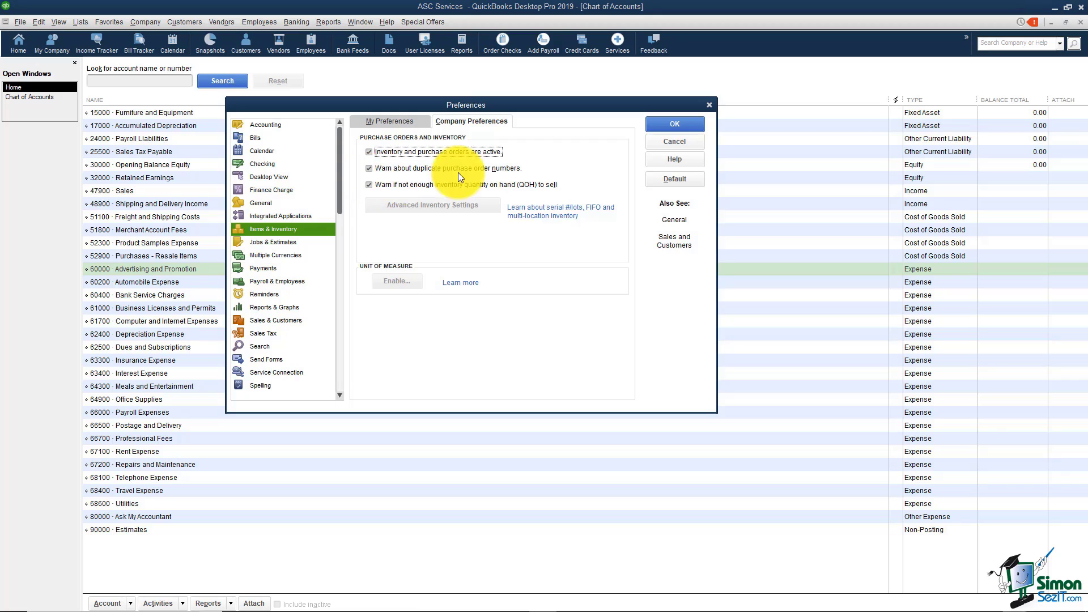
pyautogui.click(661, 143)
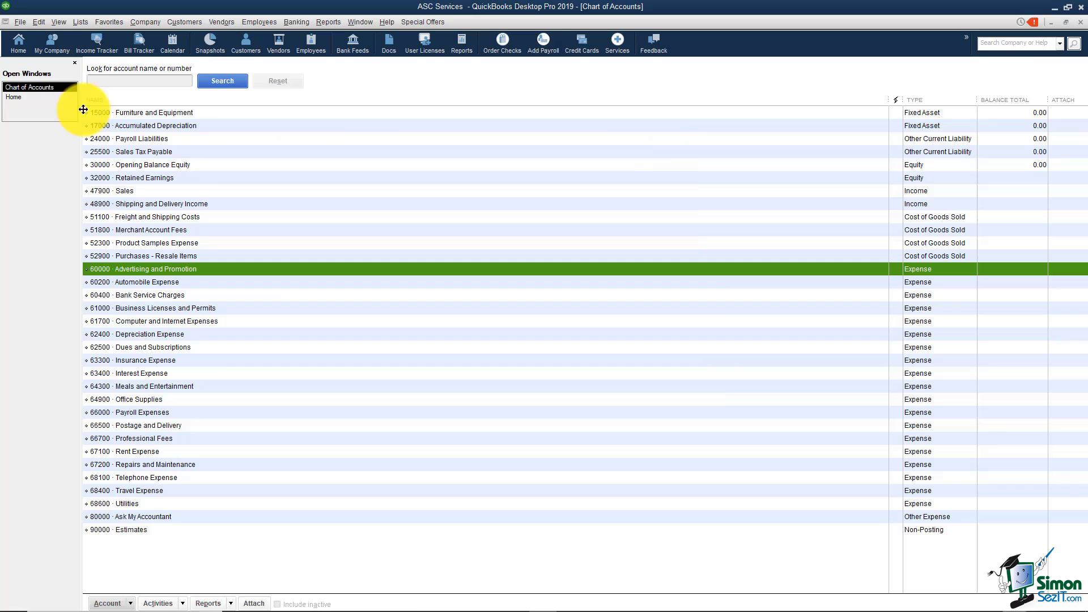
pyautogui.click(33, 98)
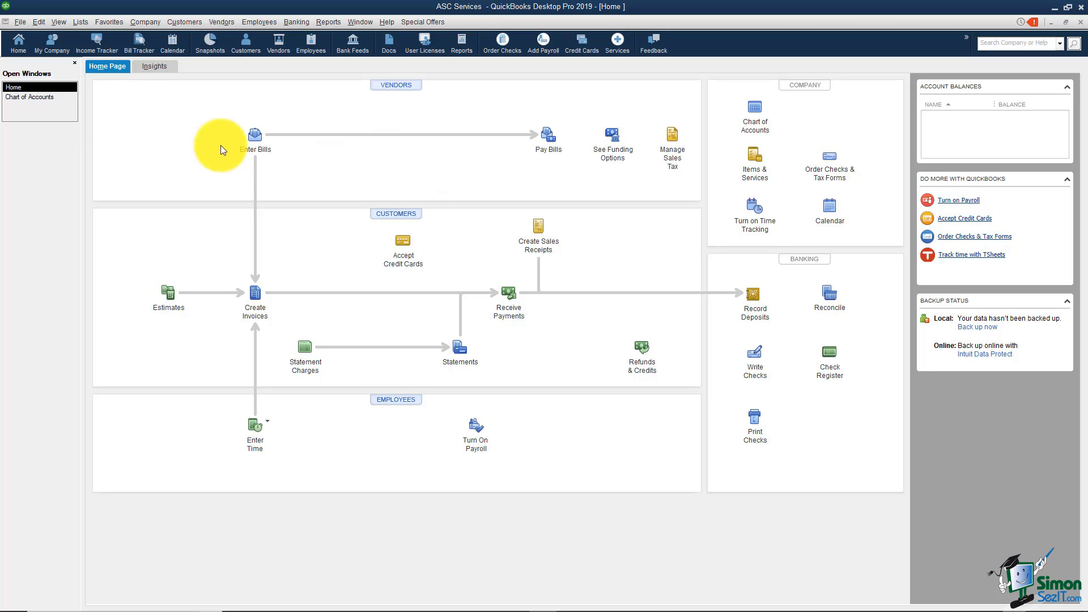
pyautogui.click(53, 102)
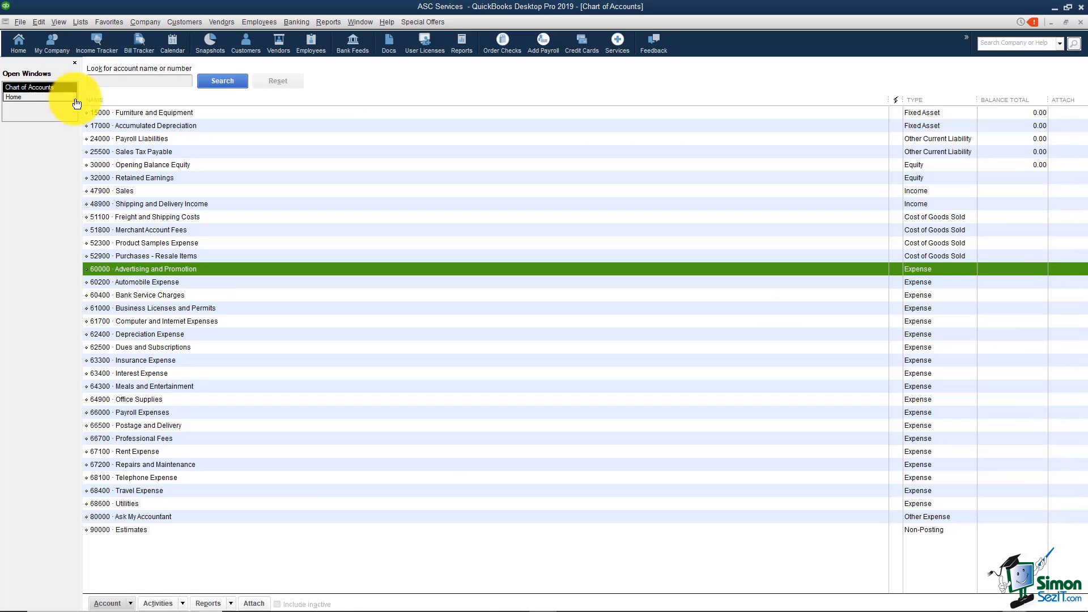
# Activate 'Inventory and purchase orders' in Items & Inventory Company Preferences and confirm the warning
pyautogui.click(39, 22)
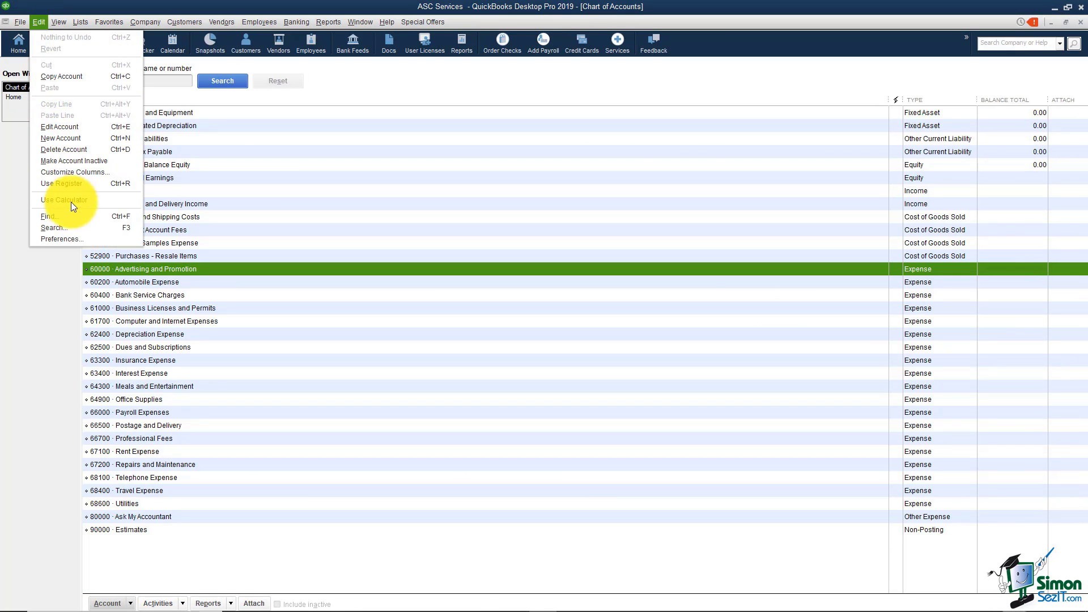
pyautogui.click(78, 240)
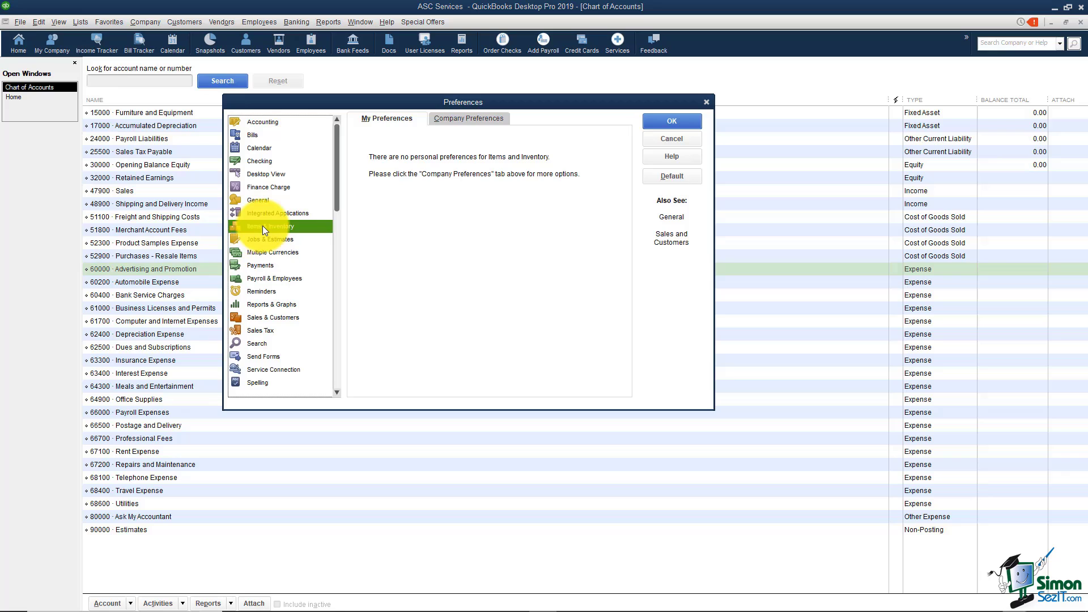
pyautogui.click(445, 119)
pyautogui.click(366, 149)
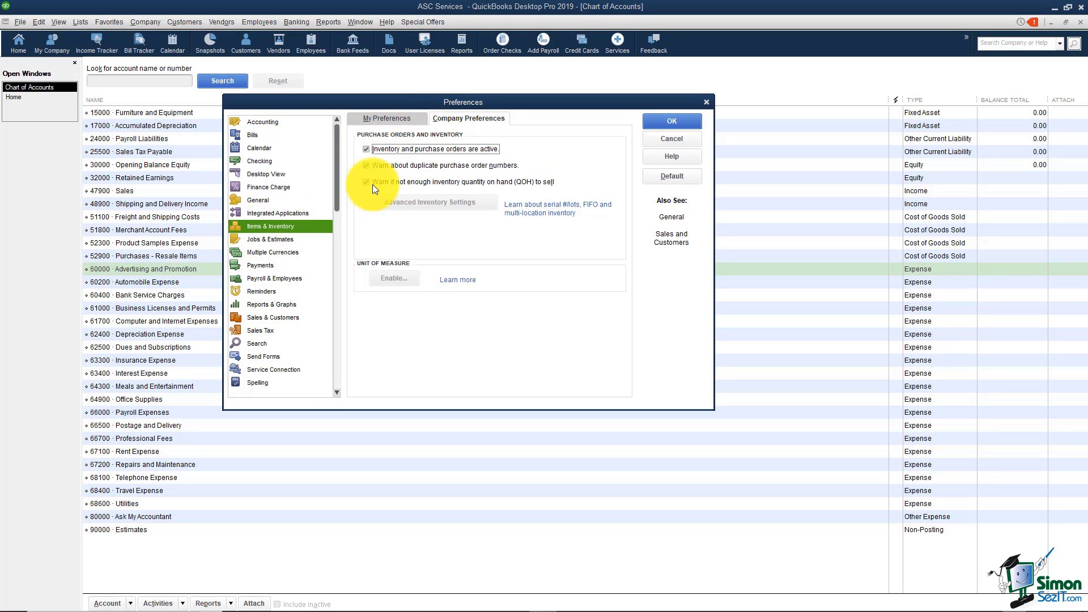
pyautogui.click(651, 121)
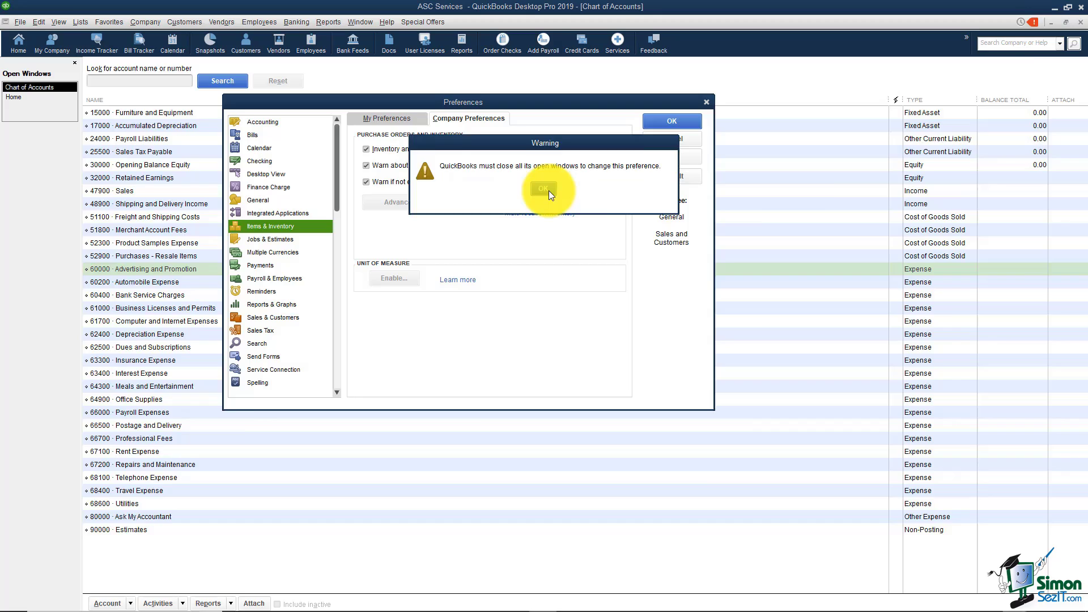
pyautogui.click(545, 191)
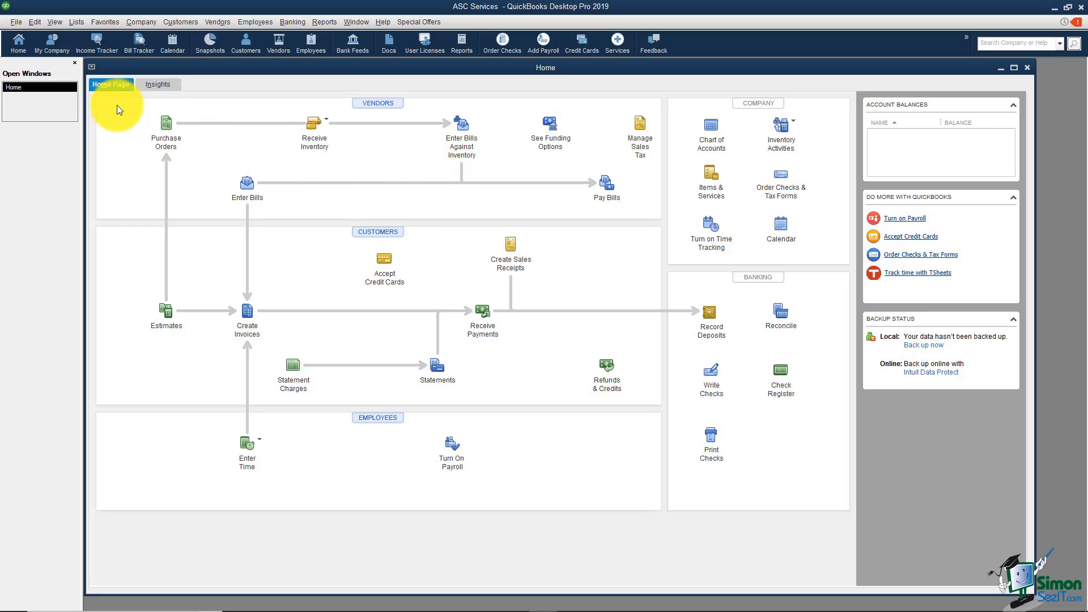
# Open Preferences on the Jobs & Estimates Company Preferences tab, showing estimates and progress invoicing
pyautogui.click(34, 21)
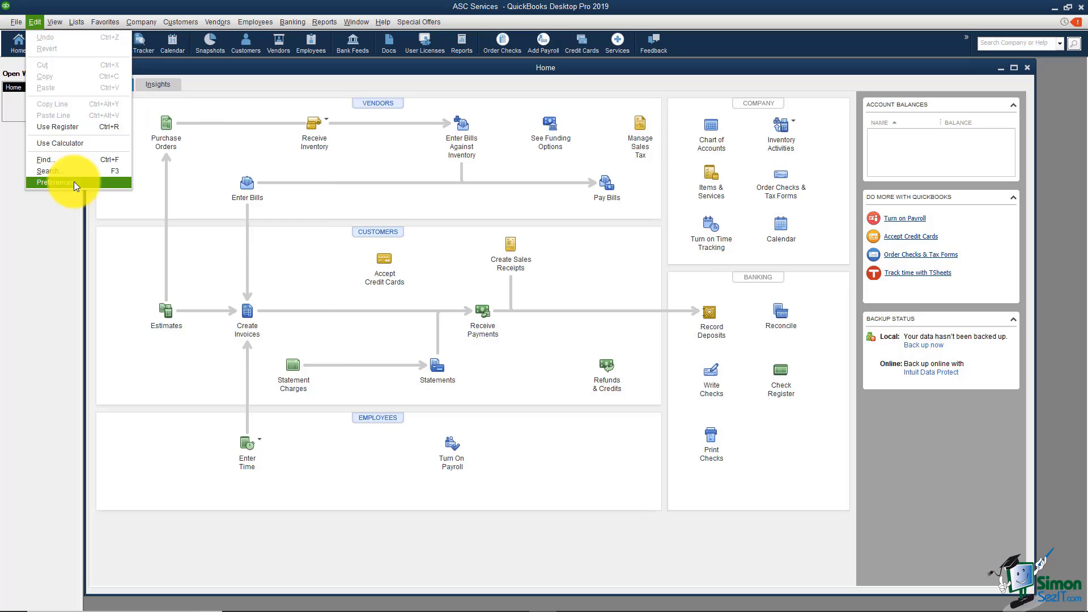
pyautogui.click(73, 182)
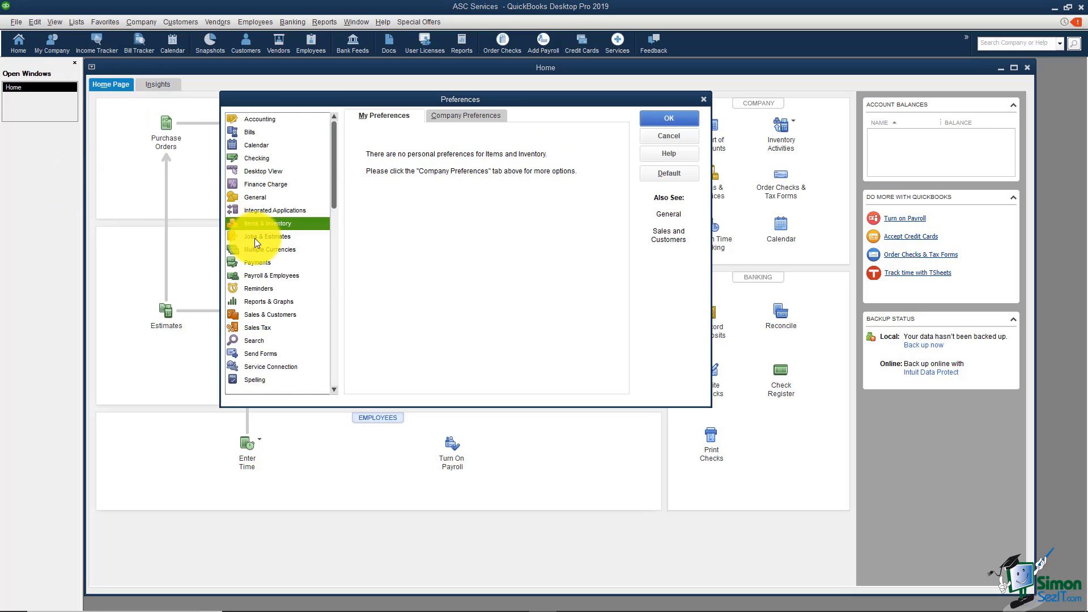
pyautogui.click(255, 239)
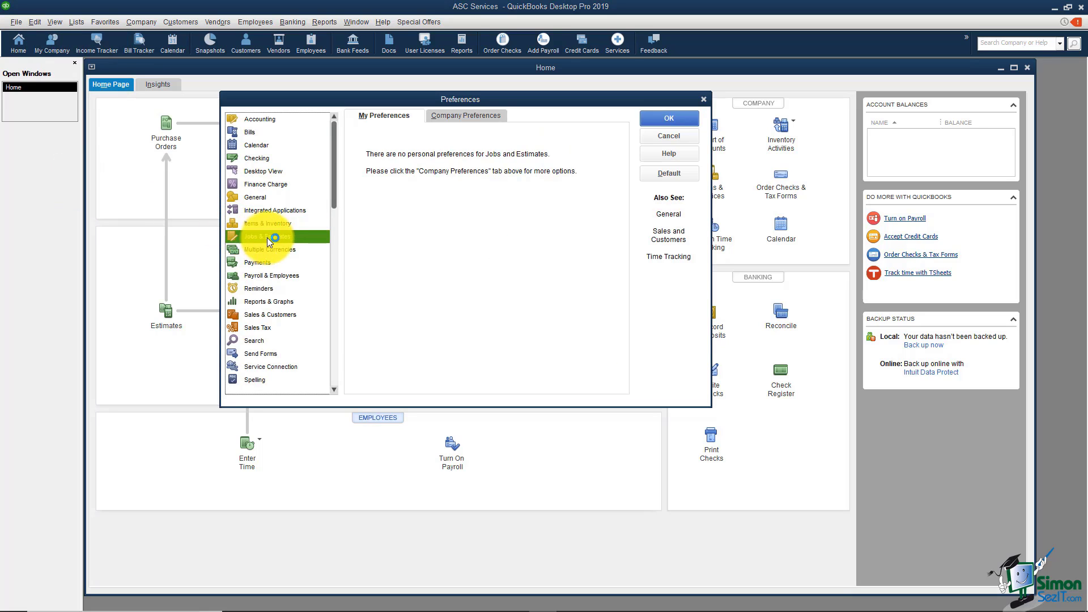
pyautogui.click(449, 117)
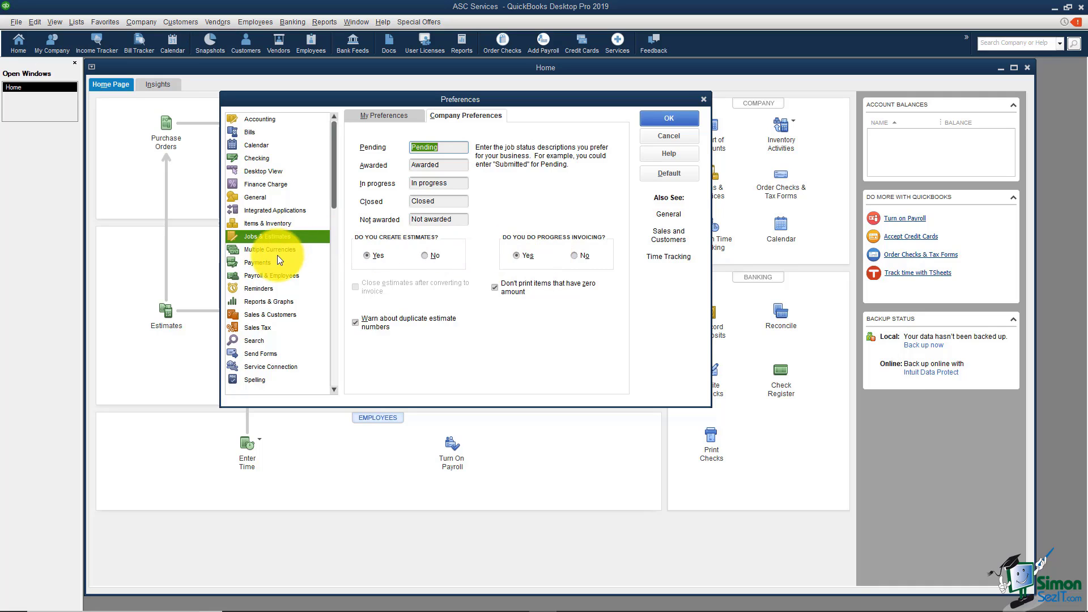
# Select Payments in Preferences to view the auto-apply, auto-calculate and Undeposited Funds settings
pyautogui.click(263, 263)
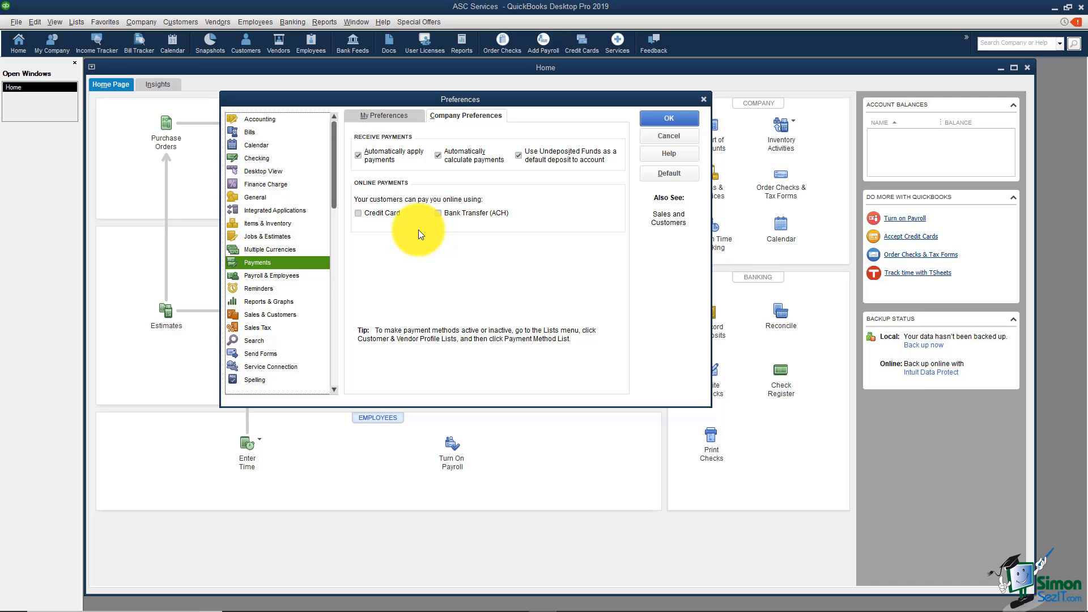
# Show the company Payroll & Employees preferences, where Full payroll is selected
pyautogui.click(279, 277)
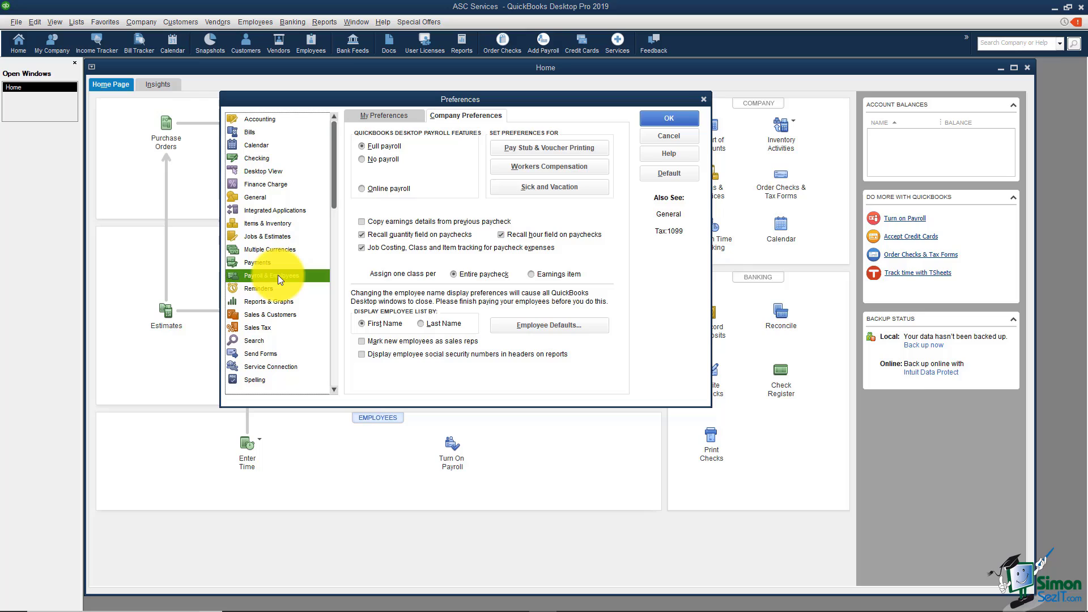